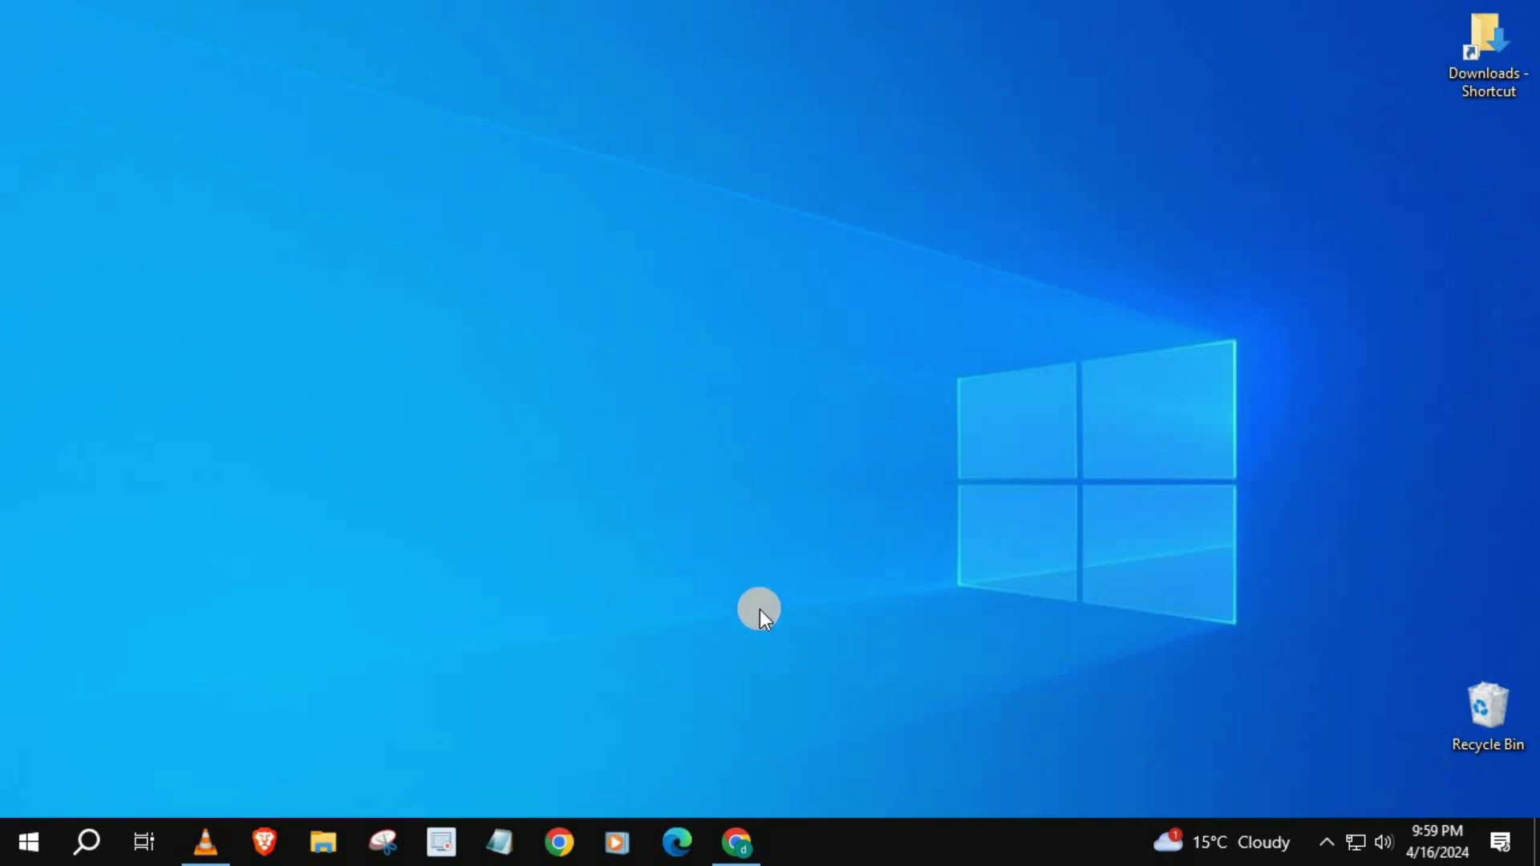
Launch Chrome and play the YouTube video 'How to start a one-person business'
left_click(732, 846)
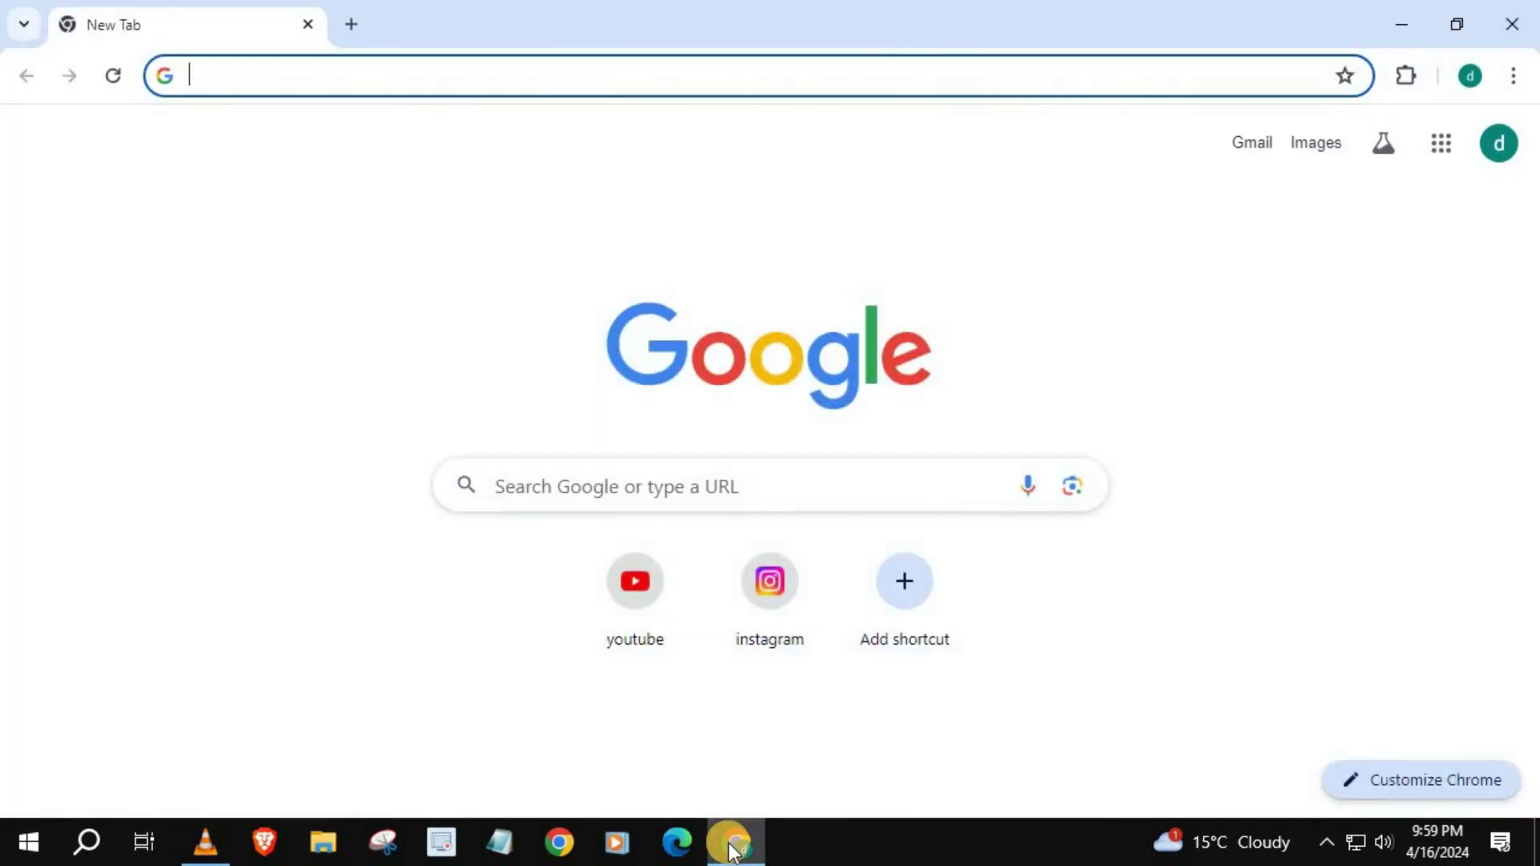
left_click(648, 598)
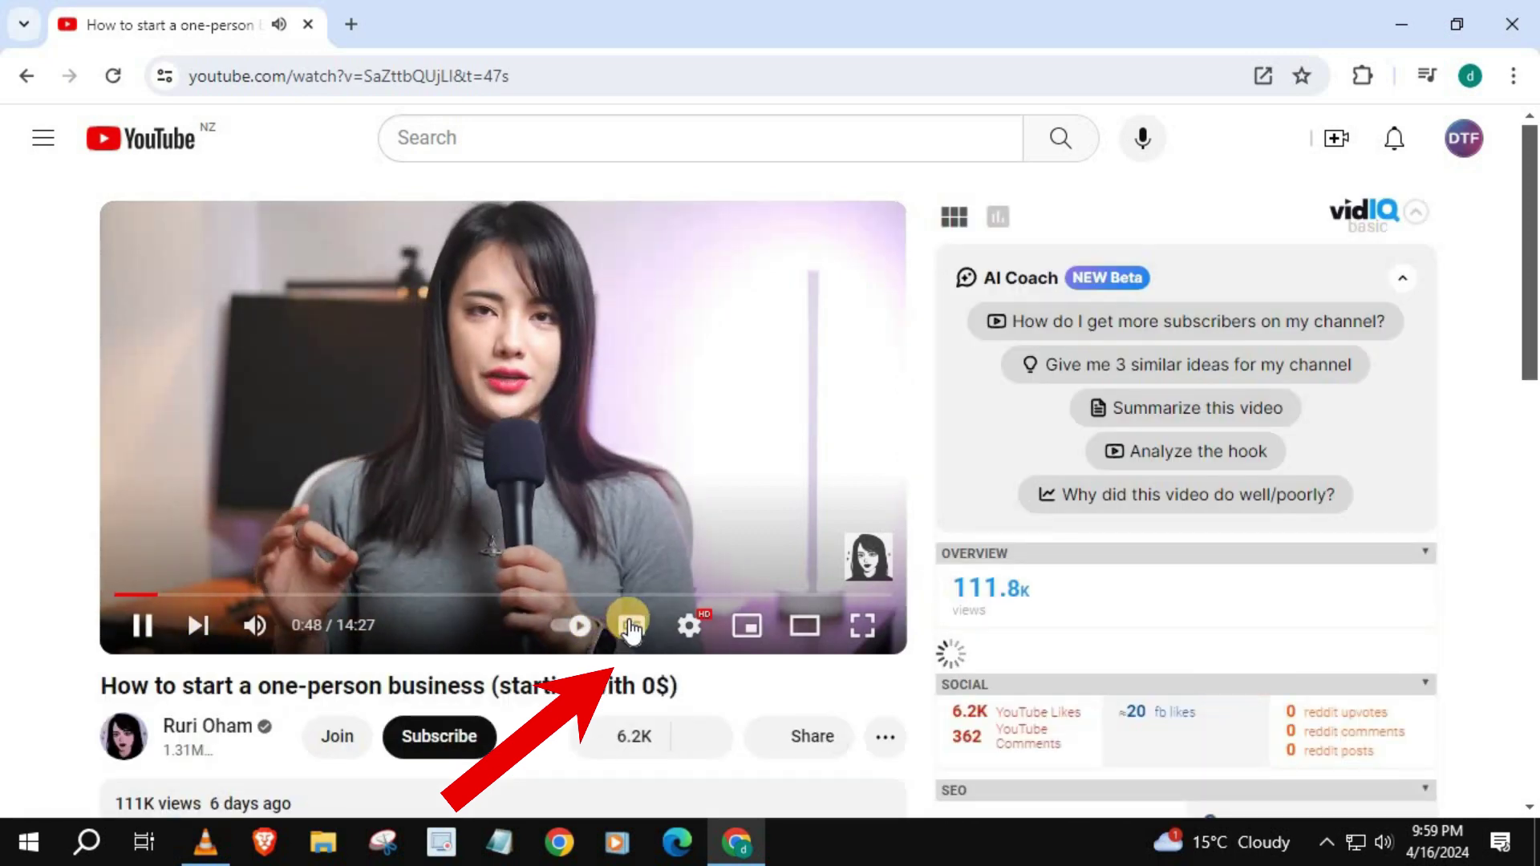
Switch on the English (auto-generated) closed captions in the video player
left_click(631, 627)
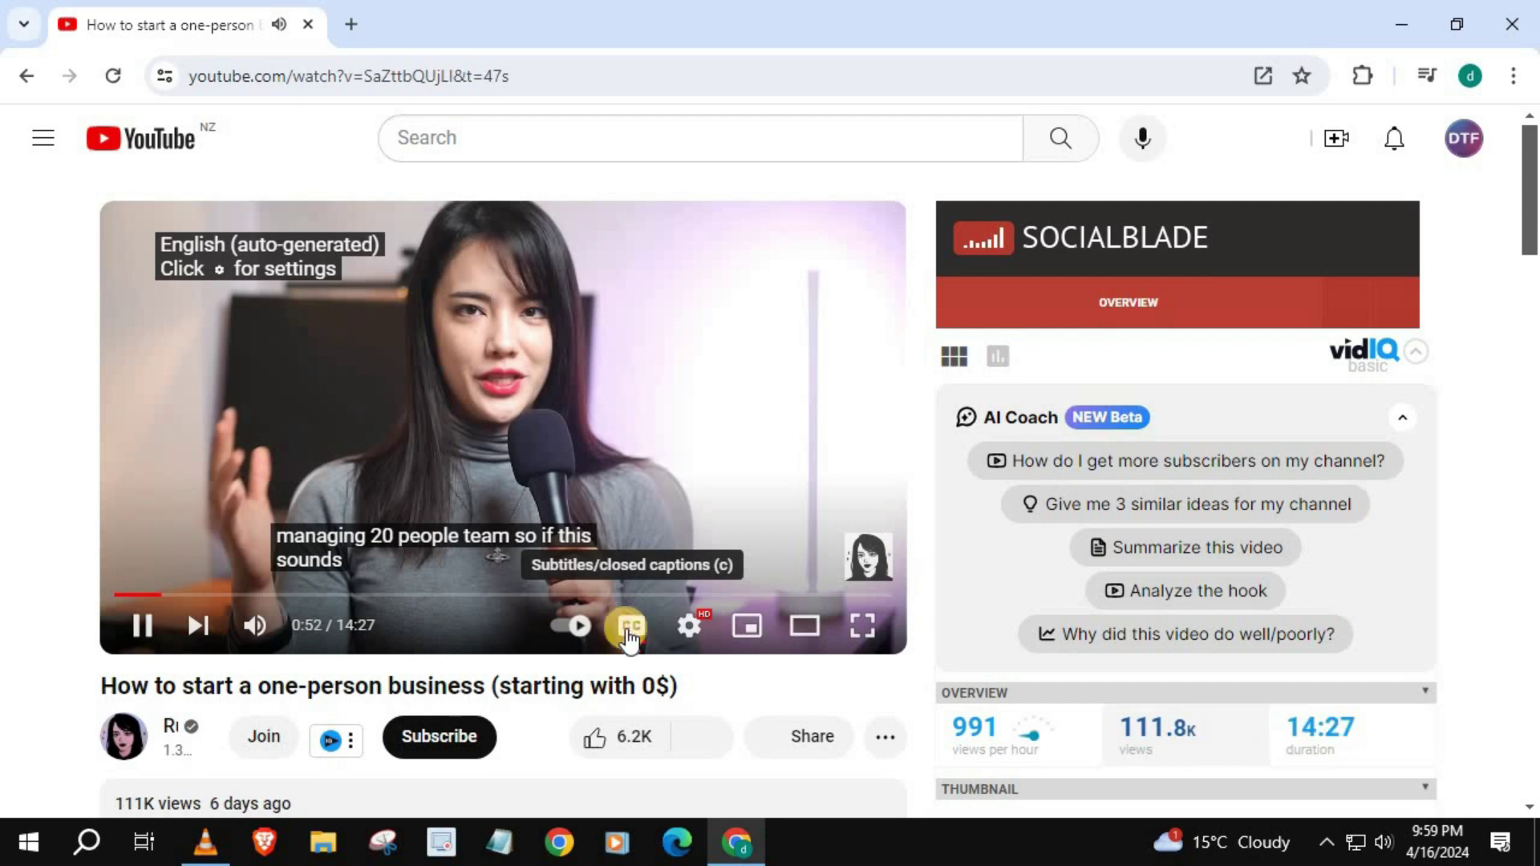
left_click(634, 628)
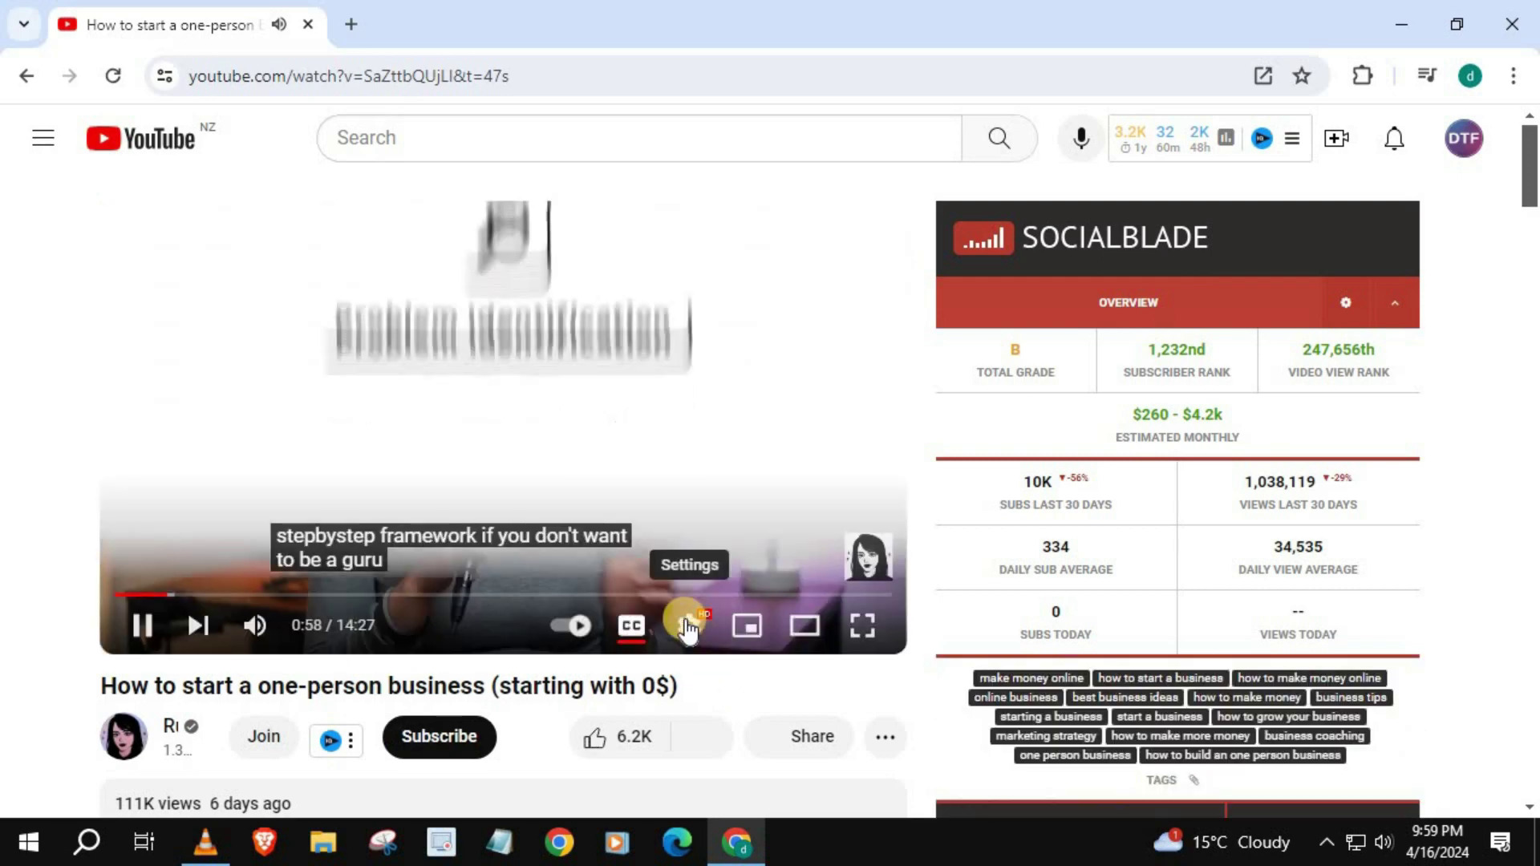
Show the player's Subtitles/CC options, with English (auto-generated) selected
left_click(687, 622)
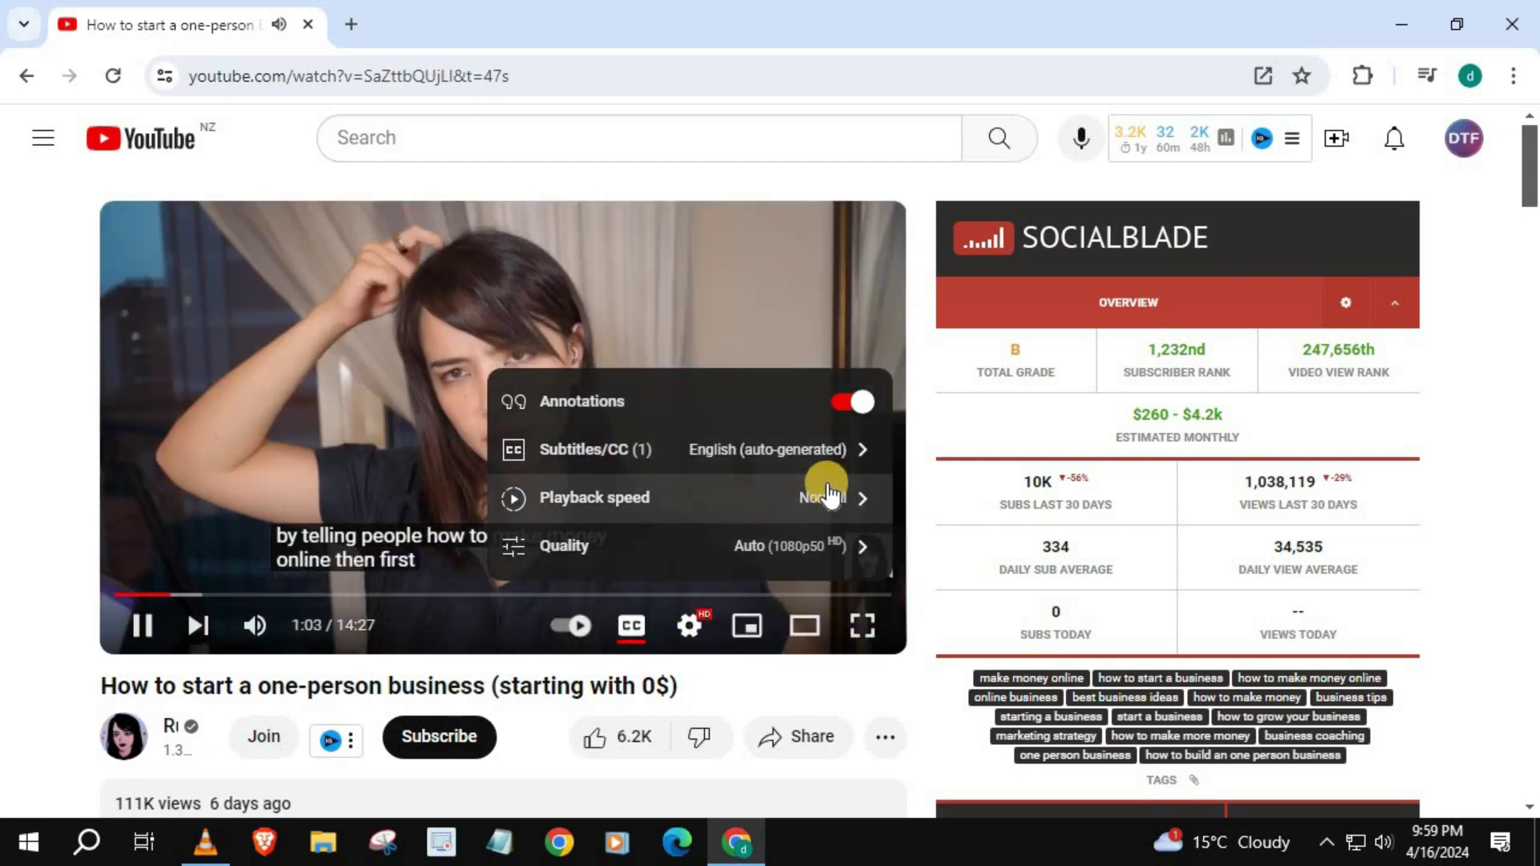
left_click(839, 451)
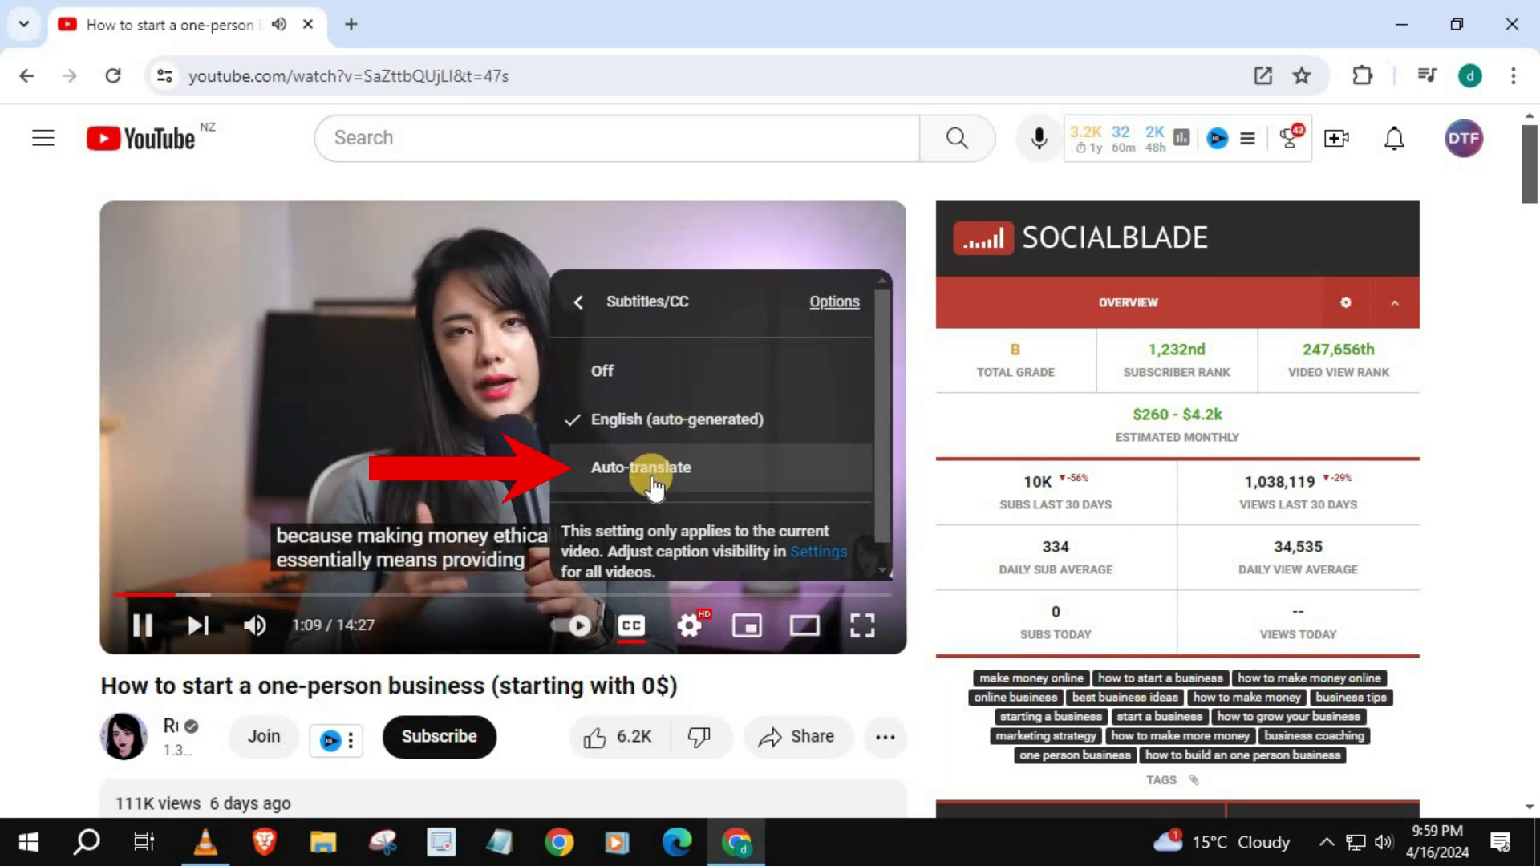
scroll(629, 465, "down", 1)
Auto-translate the English auto-generated captions into German
left_click(624, 456)
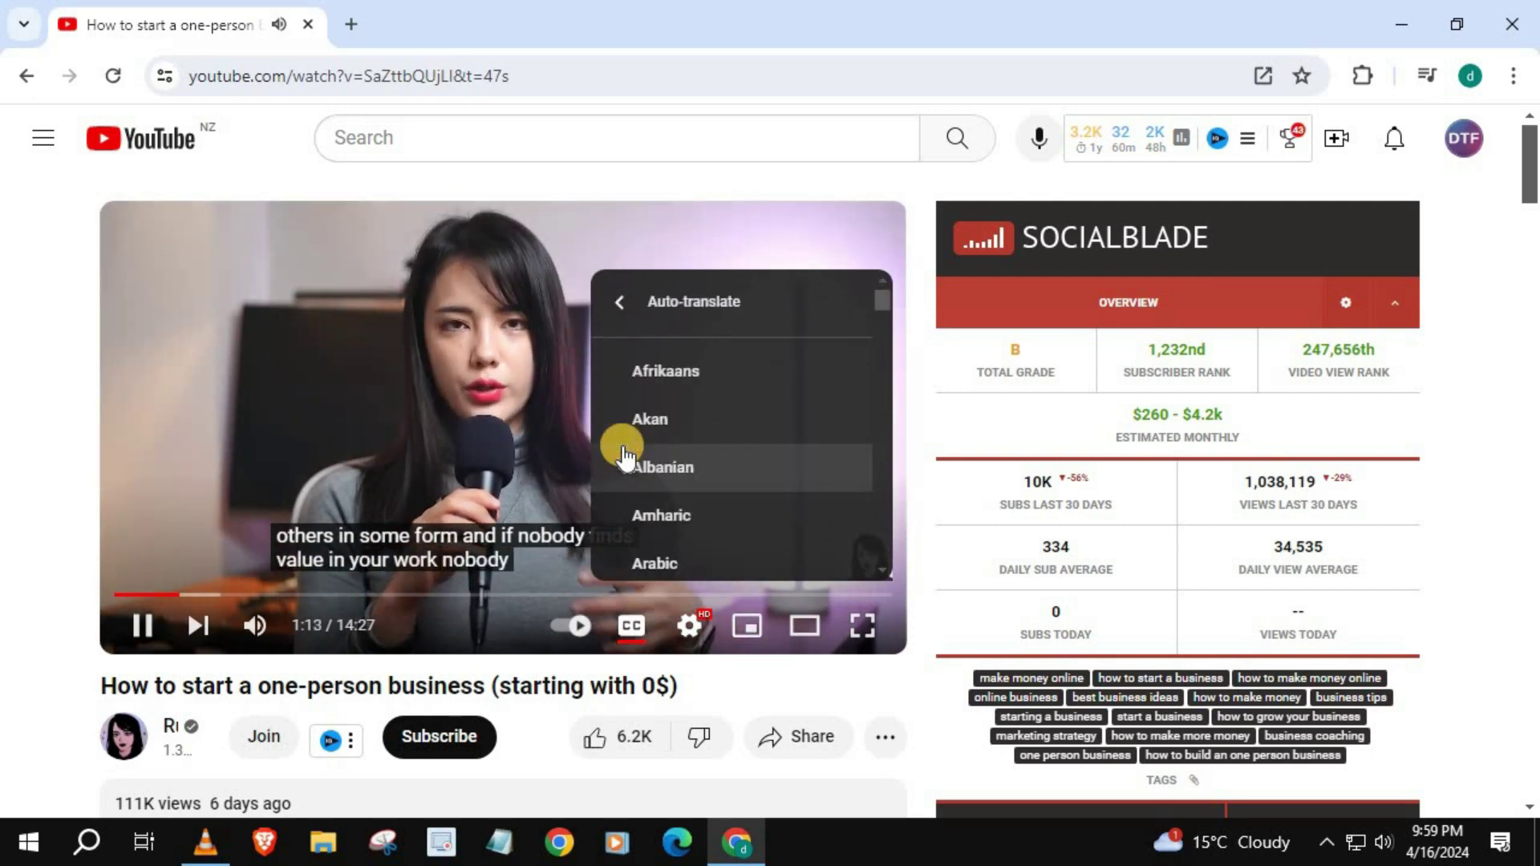
scroll(674, 463, "down", 2)
scroll(730, 498, "down", 2)
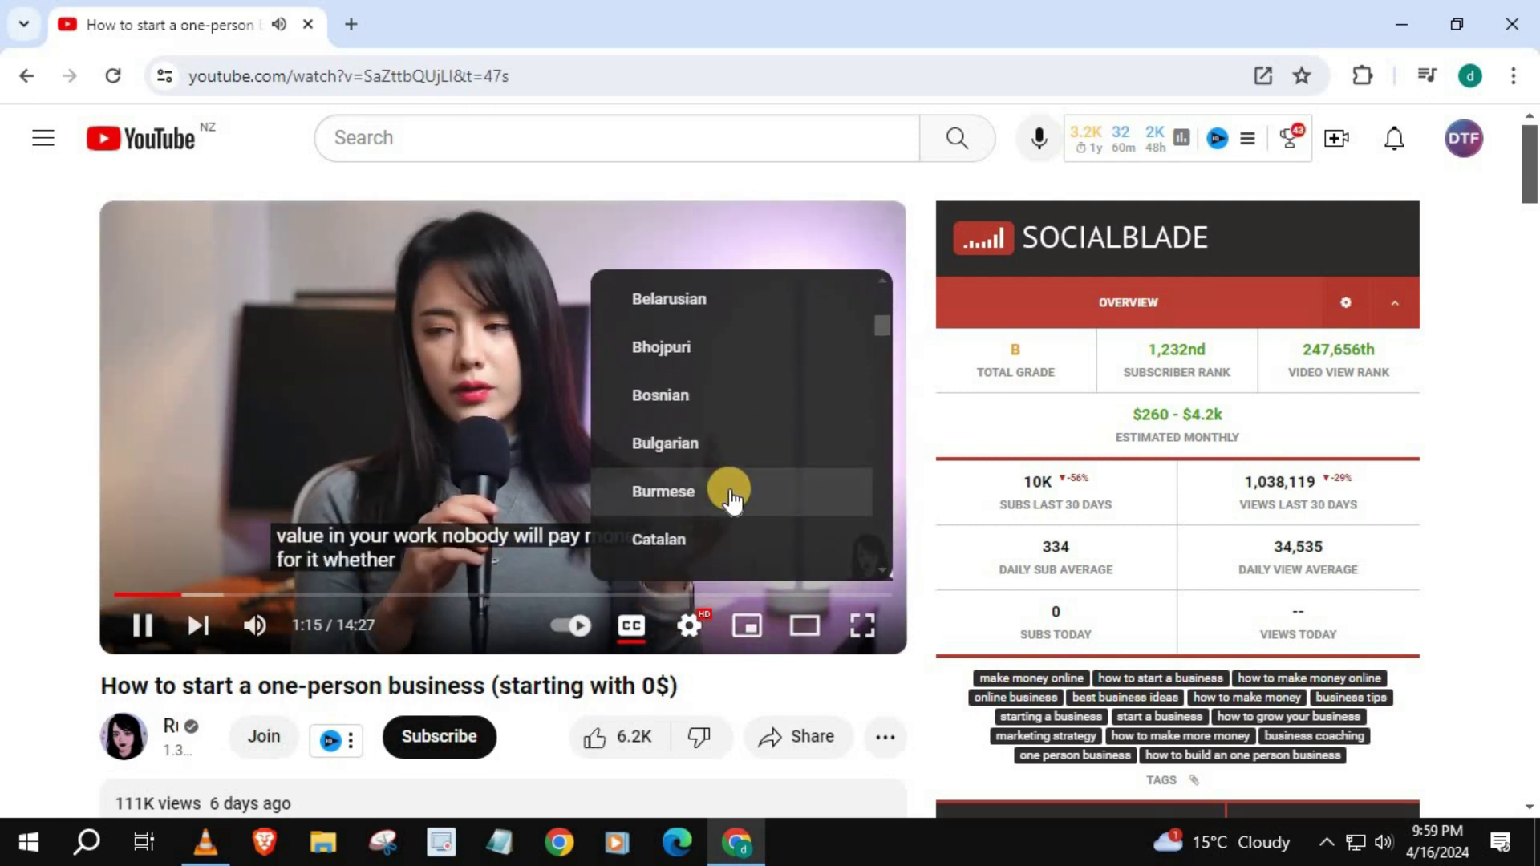
scroll(729, 498, "down", 3)
scroll(732, 498, "down", 2)
scroll(731, 498, "down", 3)
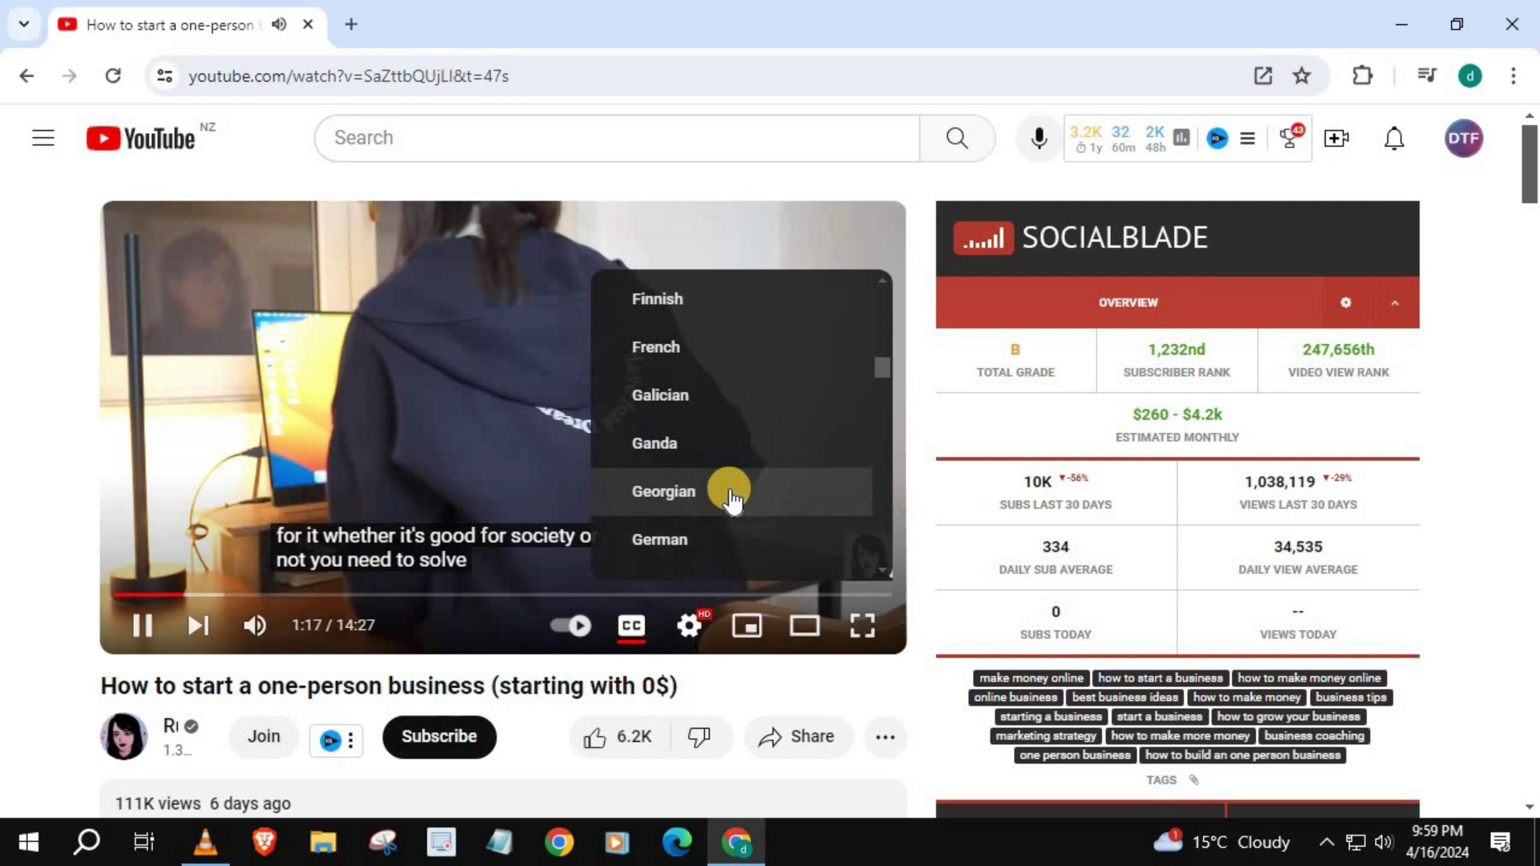
scroll(731, 499, "down", 1)
scroll(731, 499, "down", 1)
scroll(730, 498, "up", 2)
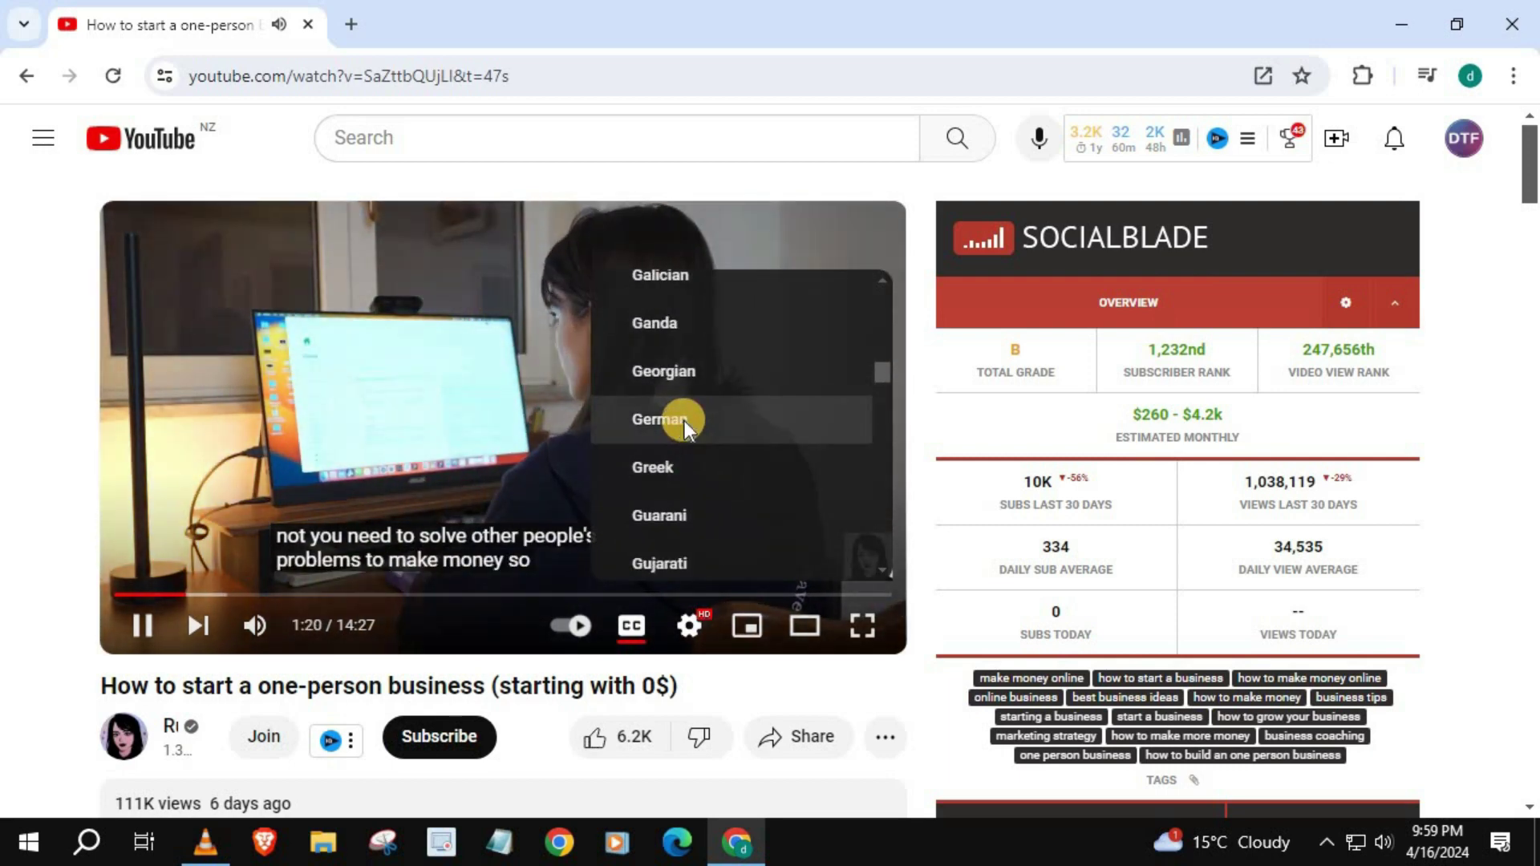
left_click(682, 423)
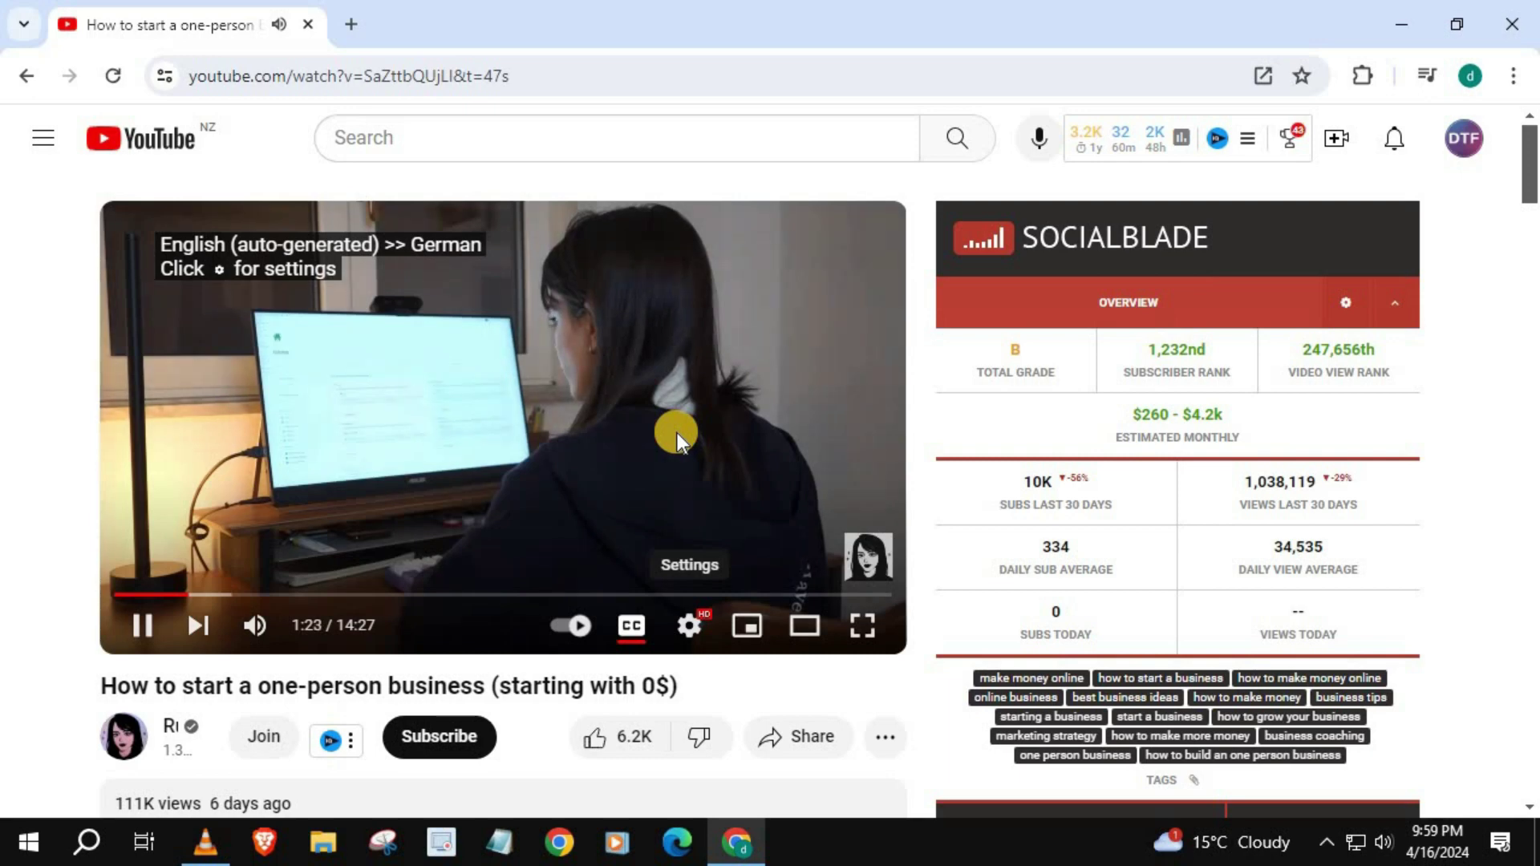